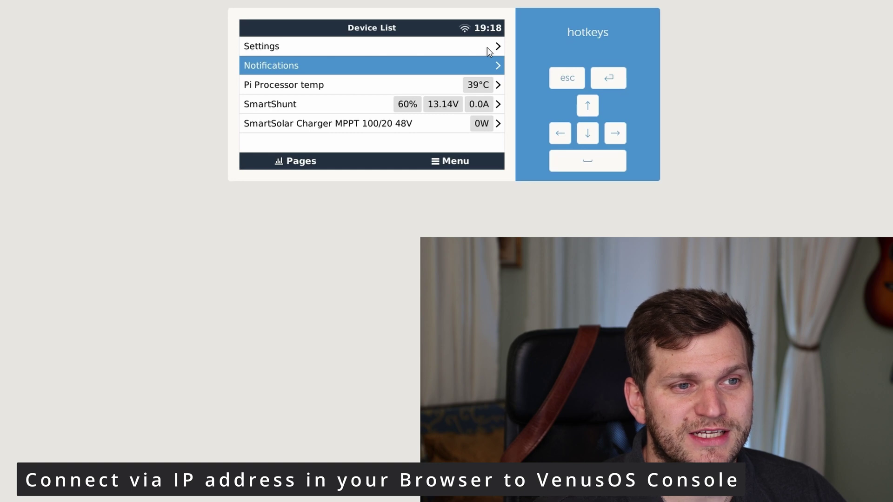
# - Open Settings and scroll down to Bluetooth to confirm it is Enabled
pyautogui.click(487, 46)
pyautogui.click(588, 133)
pyautogui.click(587, 133)
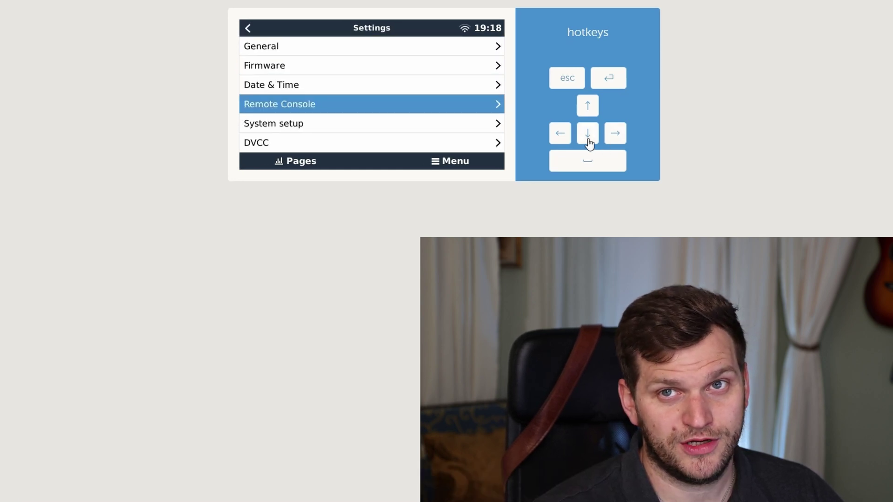
pyautogui.click(588, 133)
pyautogui.click(588, 134)
pyautogui.click(588, 133)
pyautogui.click(588, 133)
pyautogui.click(587, 133)
pyautogui.click(588, 134)
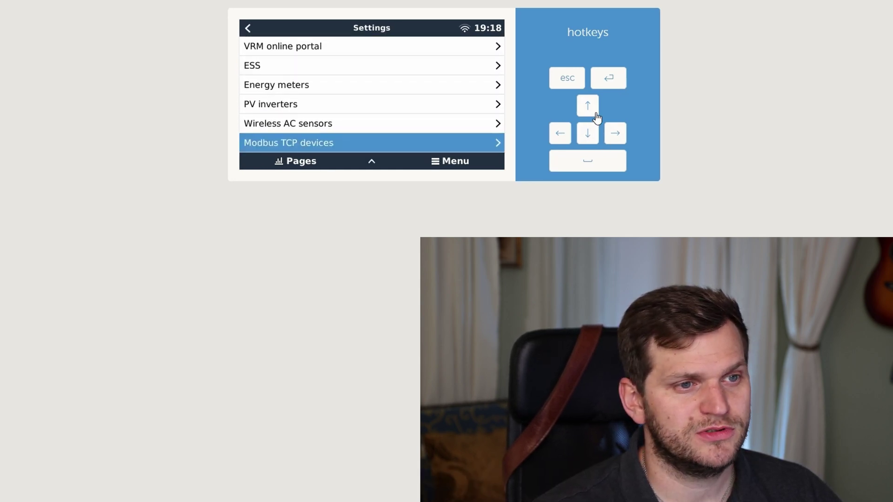
pyautogui.click(588, 107)
pyautogui.click(588, 107)
pyautogui.click(588, 134)
pyautogui.click(588, 134)
pyautogui.click(587, 134)
pyautogui.click(588, 133)
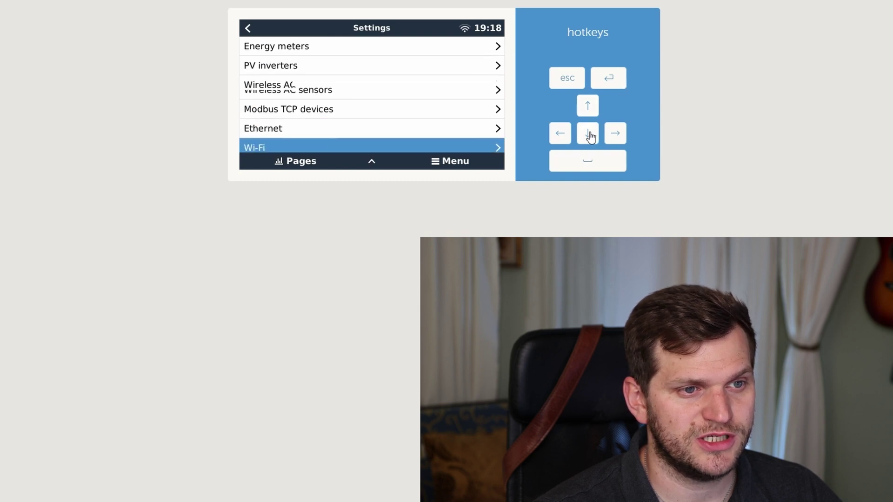
pyautogui.click(588, 134)
pyautogui.click(588, 133)
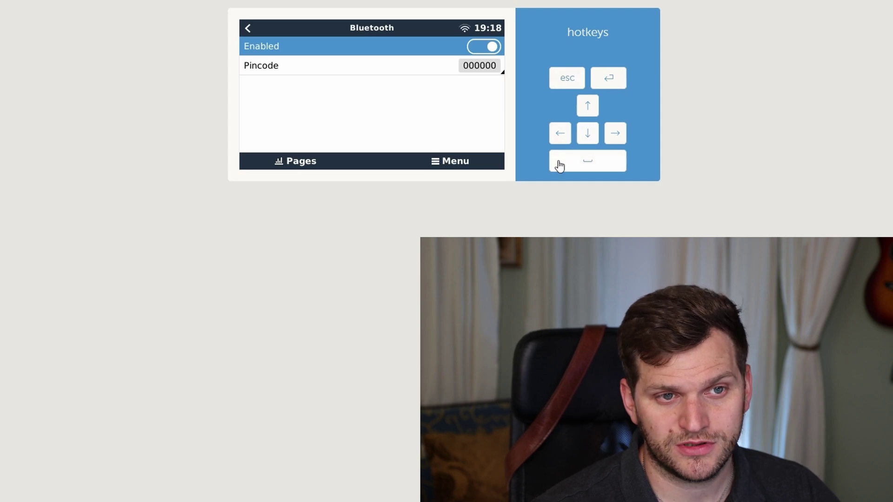
# - Return to the settings list and open I/O, showing Digital inputs and Bluetooth sensors
pyautogui.click(560, 134)
pyautogui.click(588, 134)
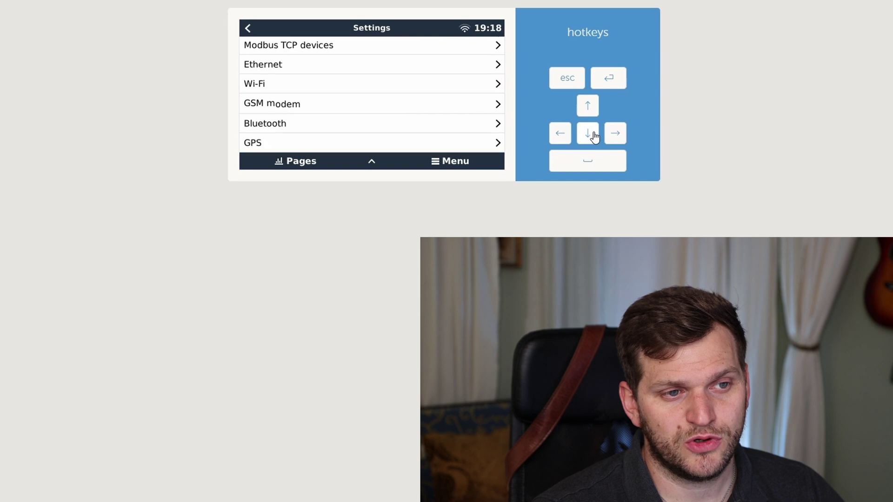
pyautogui.click(588, 134)
pyautogui.click(588, 134)
pyautogui.click(588, 134)
pyautogui.click(587, 134)
pyautogui.click(594, 136)
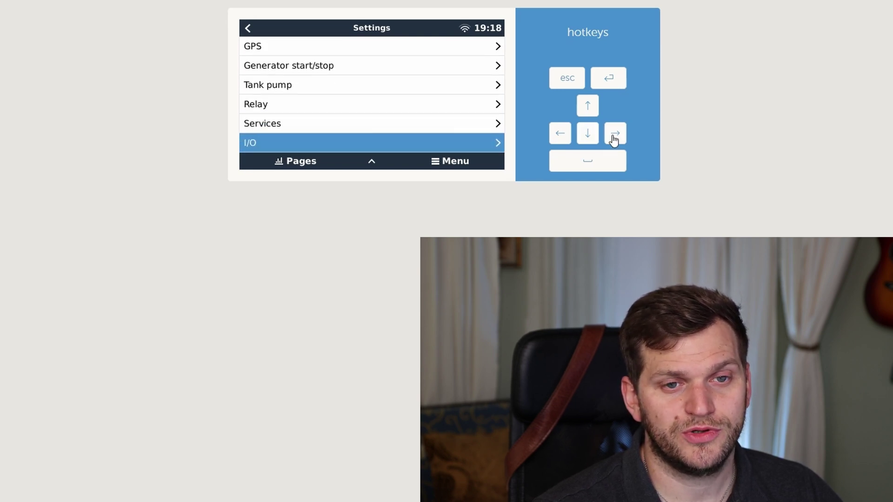
pyautogui.click(614, 136)
pyautogui.click(589, 138)
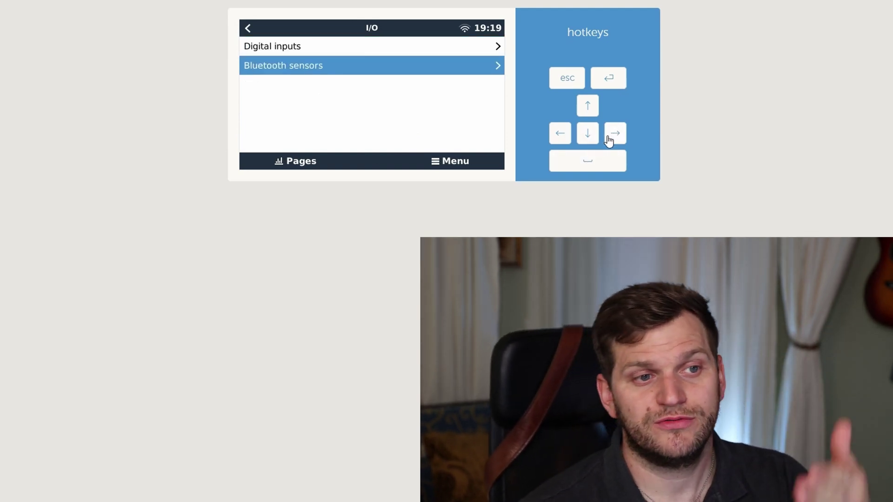
# - Switch on the Mopeka LPG entry under Bluetooth sensors, then return to the Device List
pyautogui.click(610, 136)
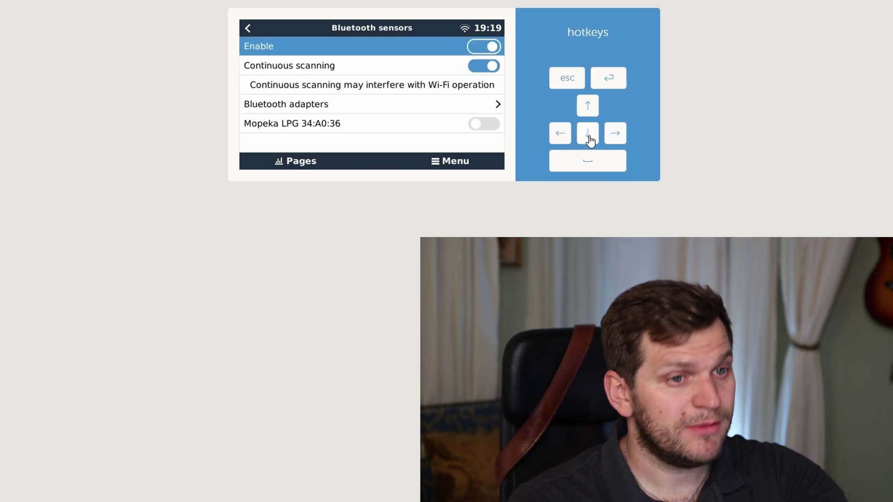
pyautogui.click(588, 138)
pyautogui.click(589, 139)
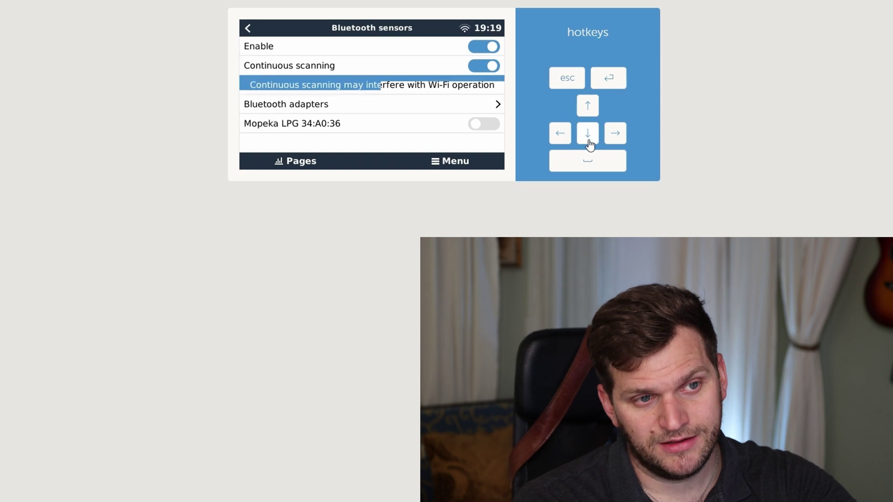
pyautogui.click(589, 139)
pyautogui.click(589, 139)
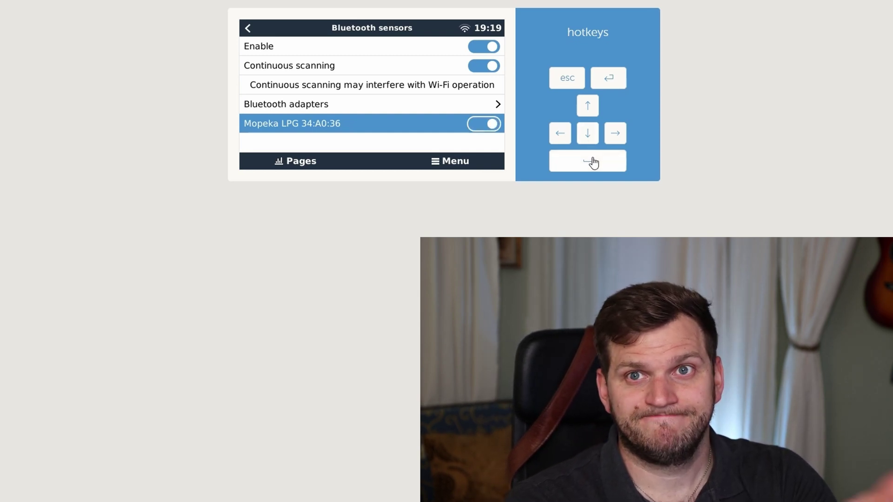
pyautogui.click(453, 163)
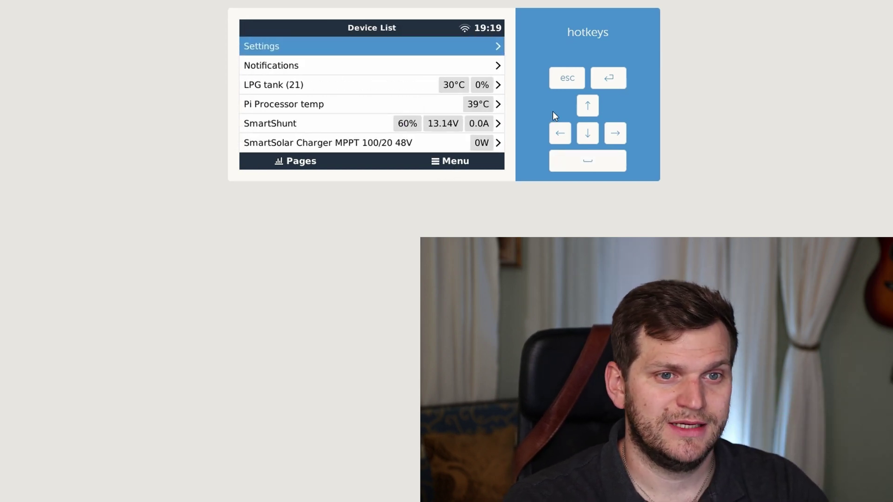
# - Open the LPG tank (21) page showing 0%, 0gal, 30°C and 3.00V sensor battery
pyautogui.doubleClick(586, 135)
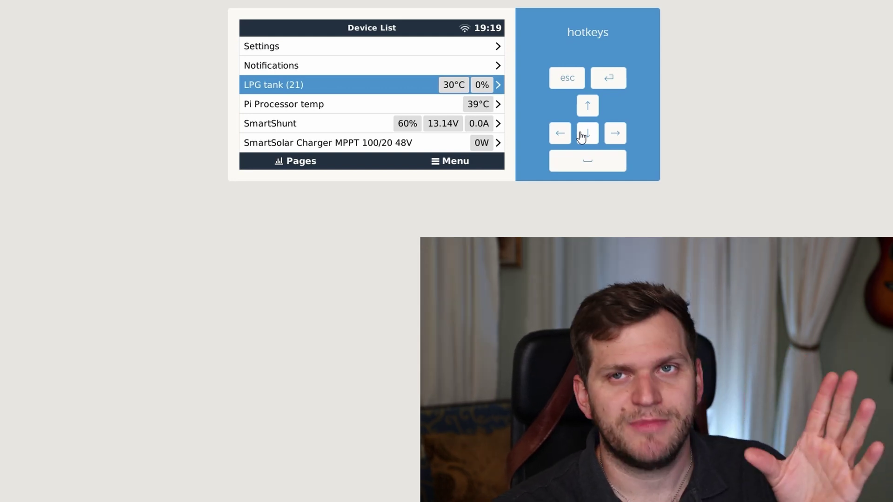
pyautogui.click(616, 135)
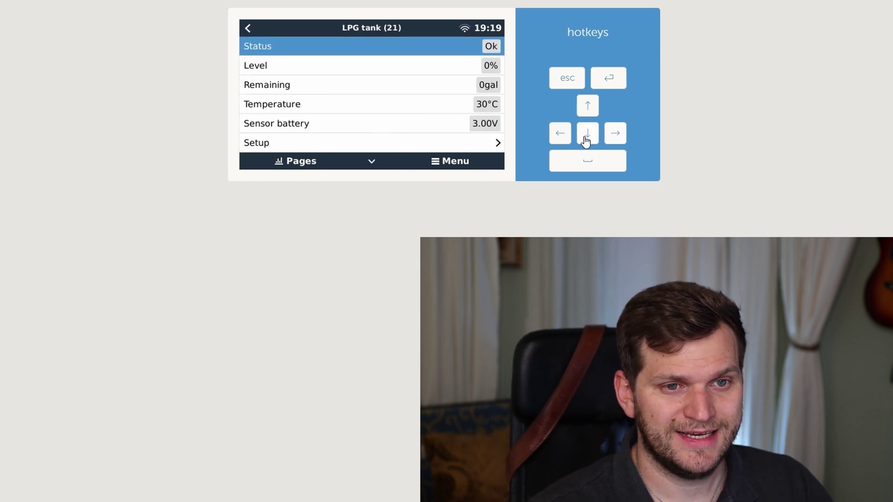
pyautogui.click(587, 136)
pyautogui.click(587, 136)
pyautogui.click(587, 136)
pyautogui.click(587, 136)
pyautogui.click(587, 136)
pyautogui.click(587, 135)
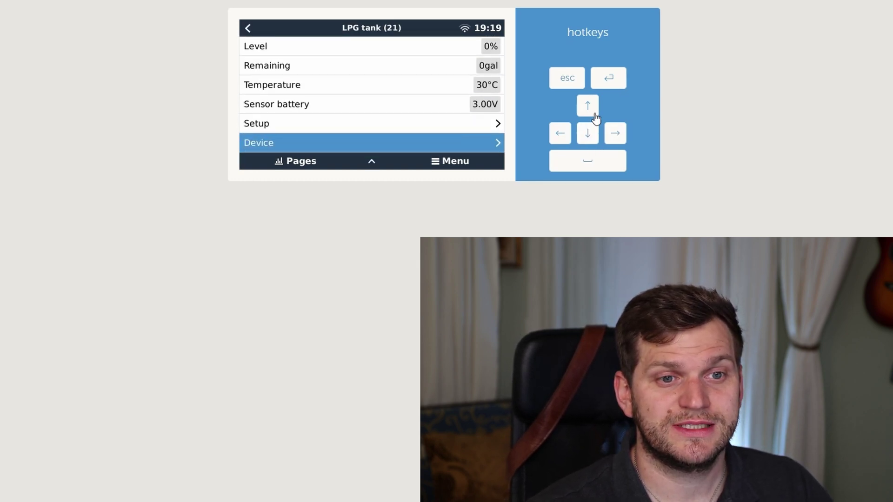
# - Review the tank Setup values: Capacity, sensor value when full, and Fluid type
pyautogui.click(594, 111)
pyautogui.click(616, 135)
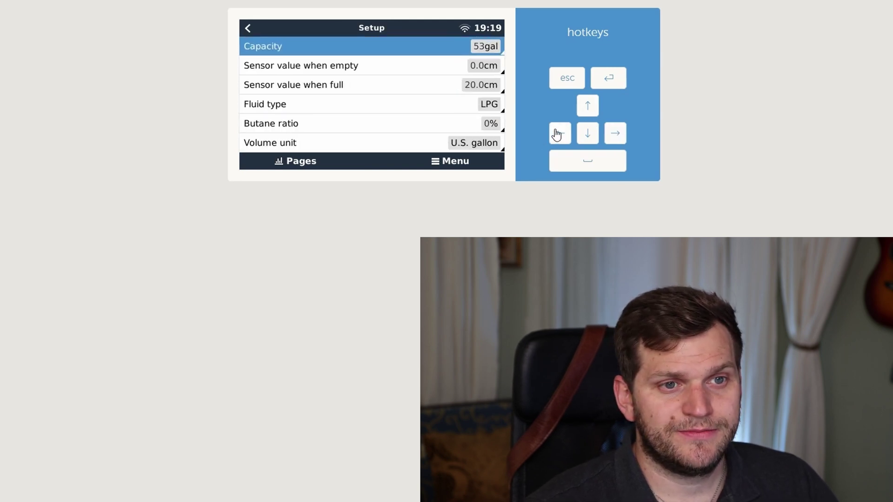
pyautogui.click(586, 136)
pyautogui.click(586, 136)
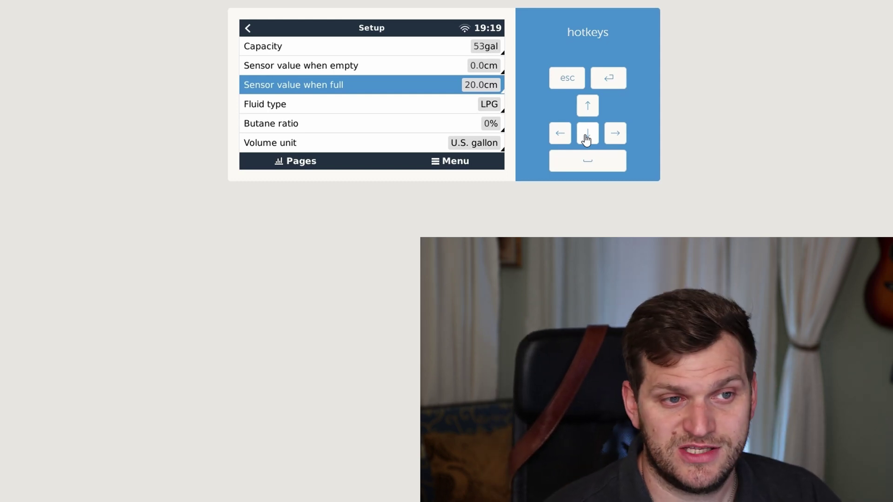
pyautogui.click(586, 134)
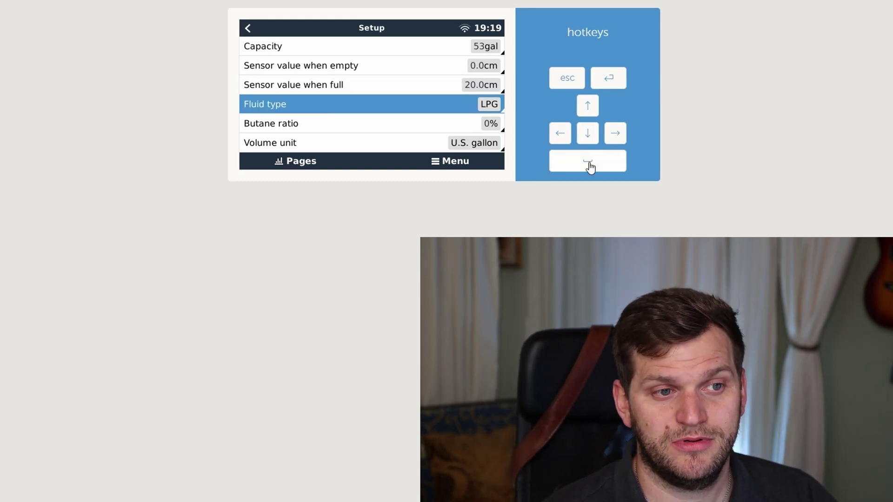
pyautogui.click(589, 166)
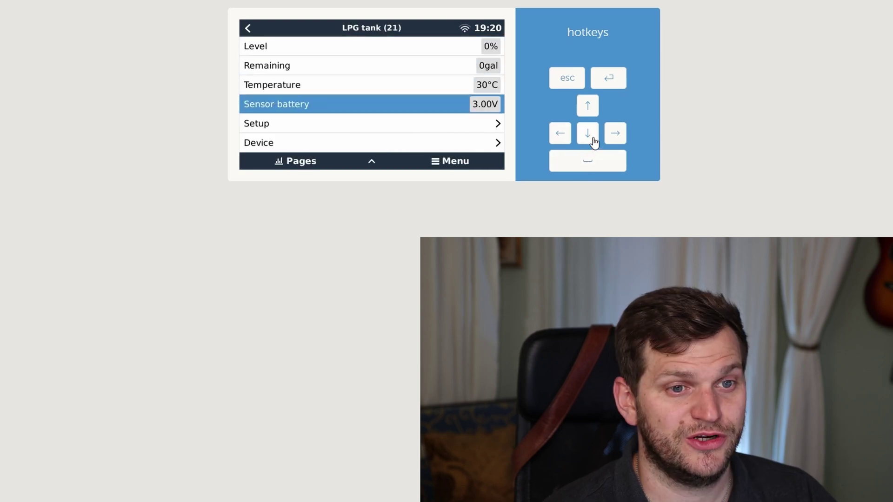
# - In the tank's Device page, set the Name to 'Tobis Propane Tank' and save it
pyautogui.click(593, 139)
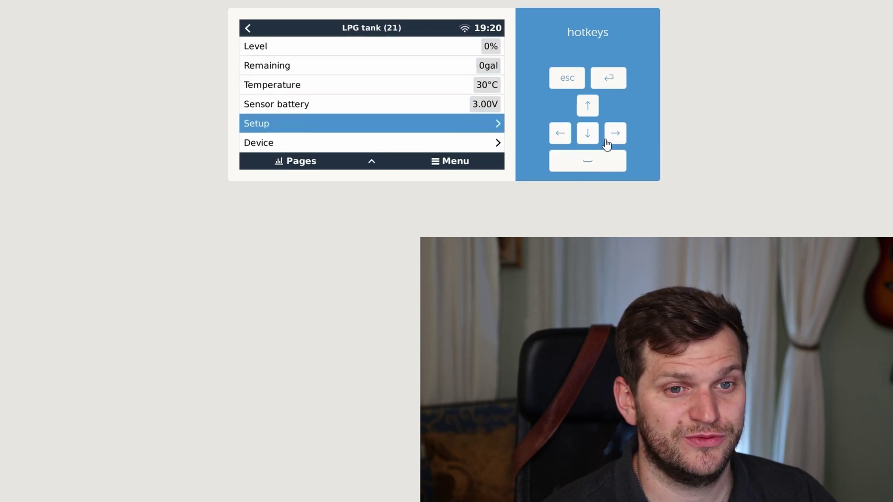
pyautogui.click(614, 140)
pyautogui.click(587, 142)
pyautogui.click(587, 142)
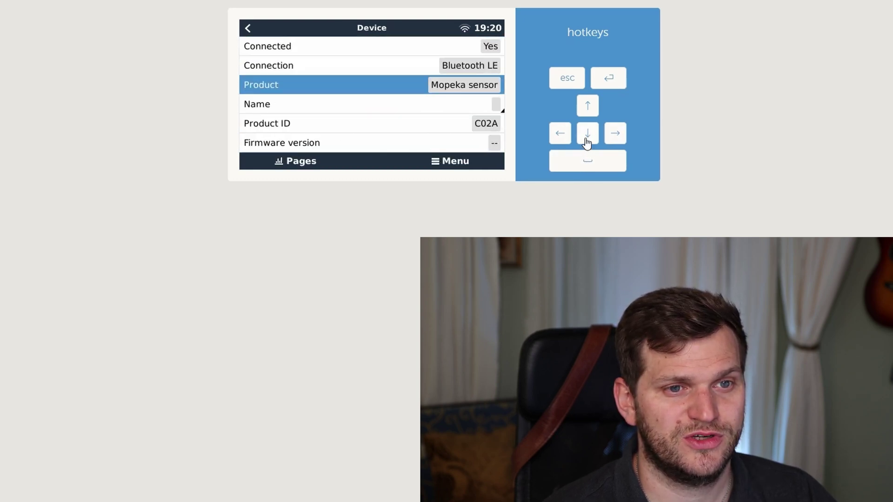
pyautogui.click(587, 140)
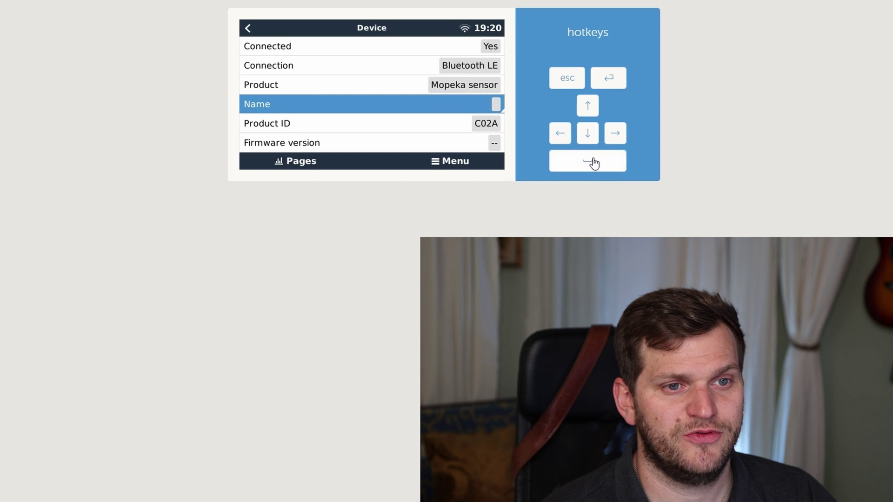
pyautogui.click(594, 164)
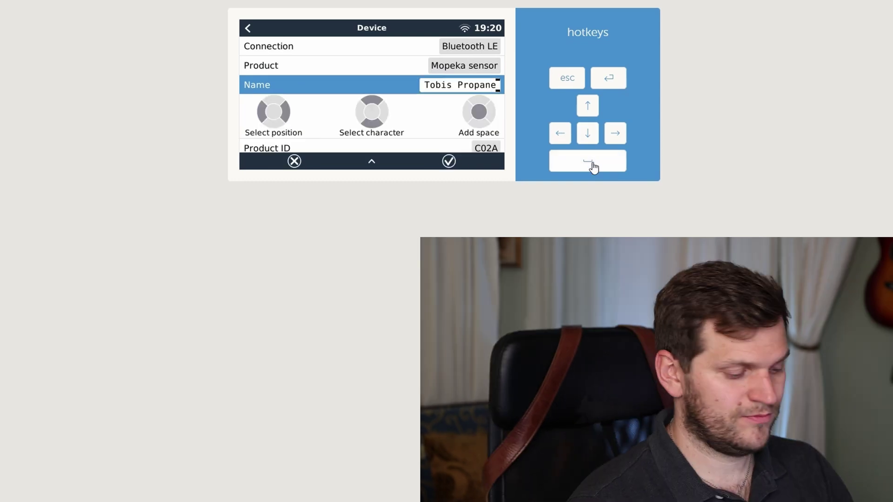
pyautogui.write('Tank')
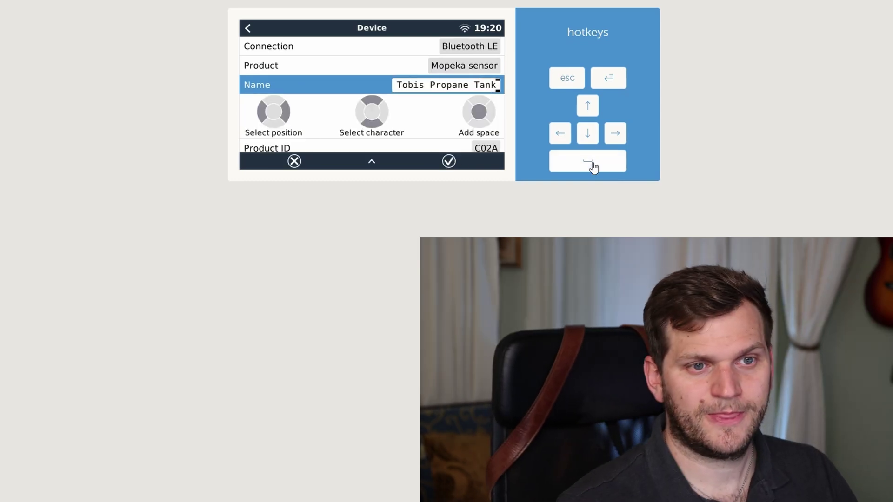
pyautogui.click(449, 162)
pyautogui.click(560, 133)
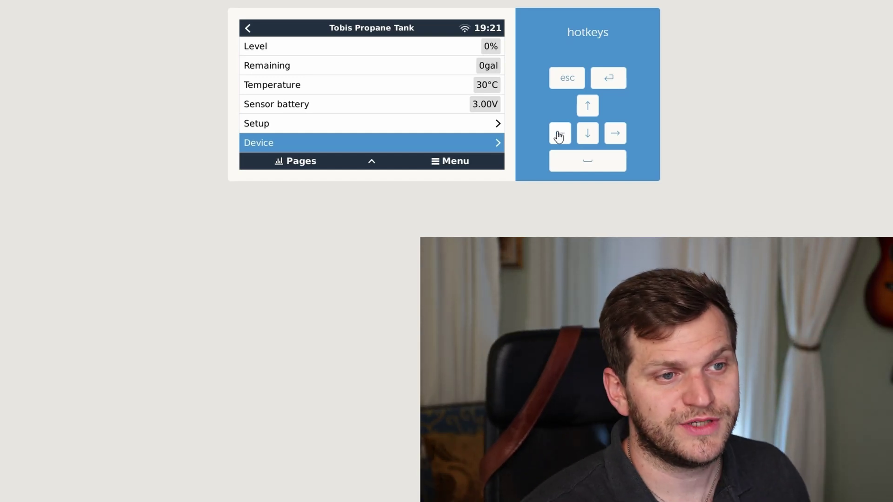
# - Find and open Tobis Propane Tank in the Device List, then show the overview tile at 10%
pyautogui.click(560, 135)
pyautogui.click(586, 135)
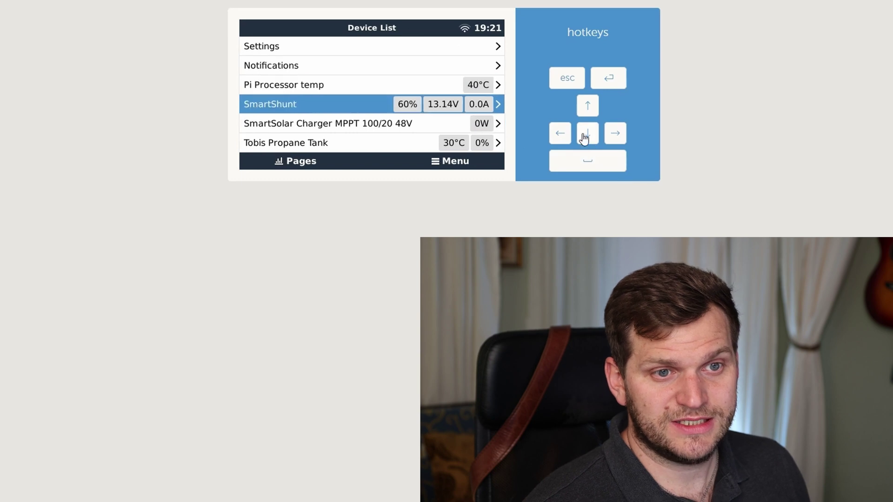
pyautogui.click(587, 134)
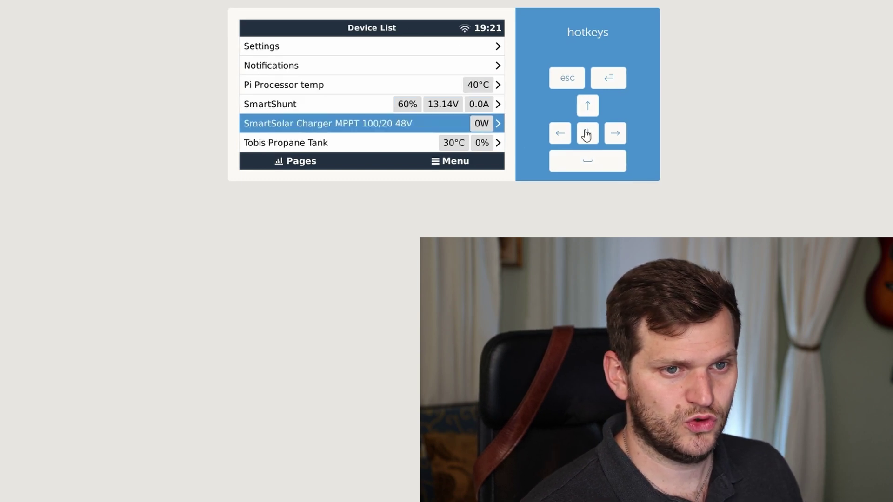
pyautogui.click(588, 135)
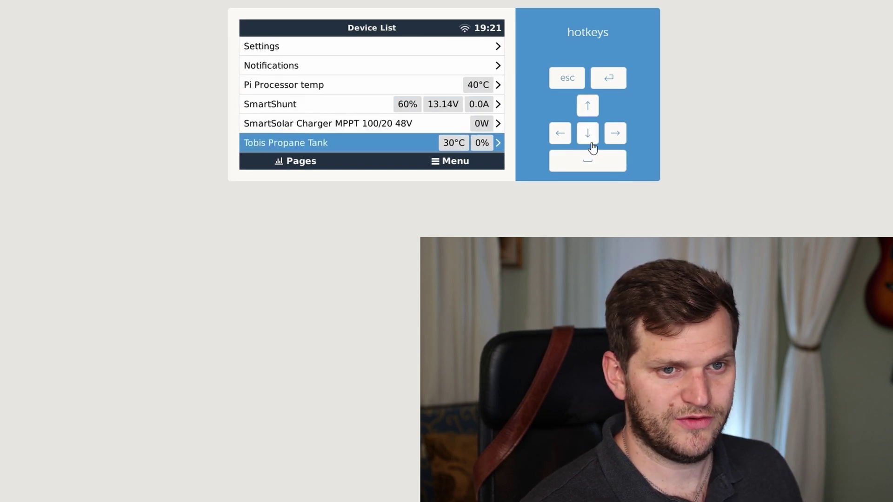
pyautogui.click(616, 138)
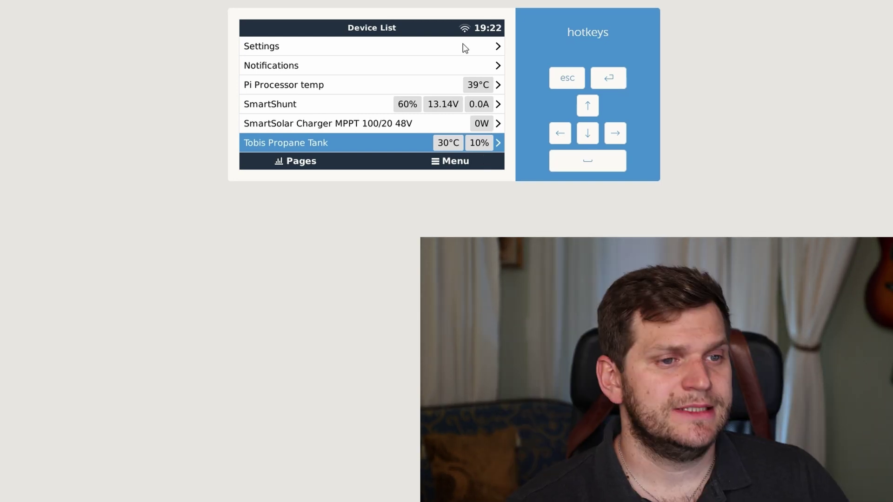
pyautogui.click(316, 163)
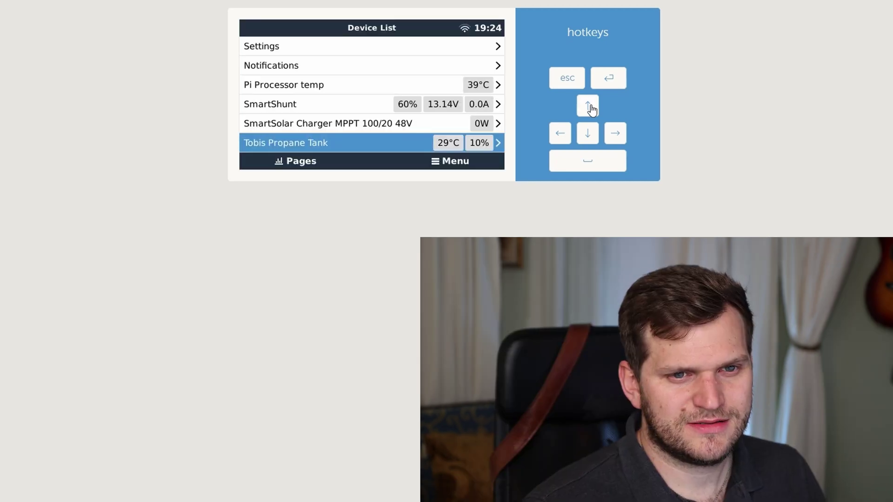
# - Move up the device list to Settings, open it and scroll toward VRM online portal and ESS
pyautogui.click(589, 106)
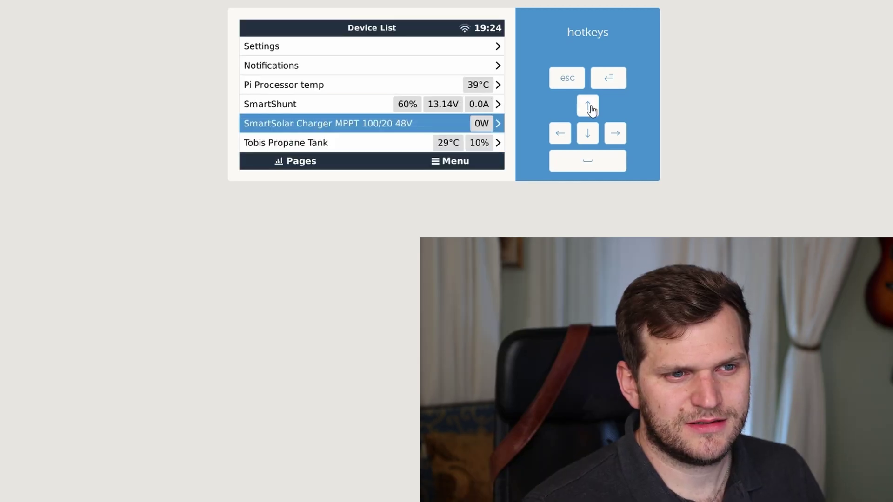
pyautogui.click(588, 107)
pyautogui.click(588, 106)
pyautogui.click(588, 106)
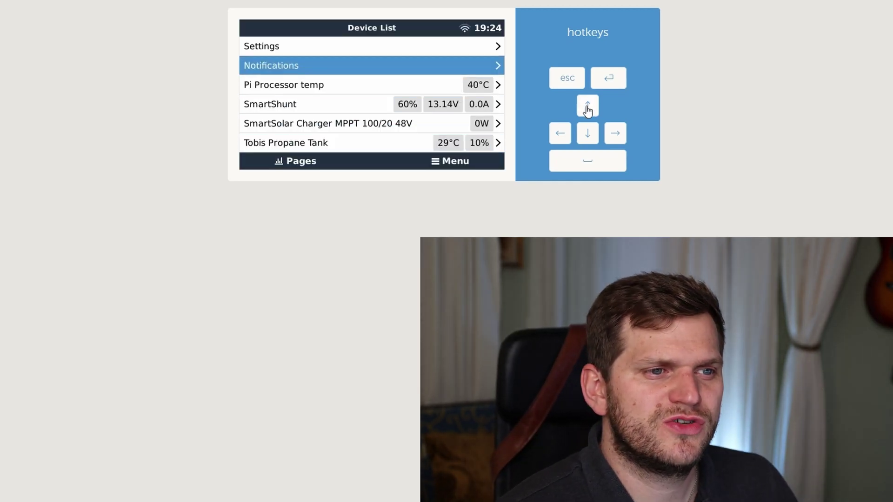
pyautogui.click(587, 107)
pyautogui.click(620, 136)
pyautogui.click(588, 135)
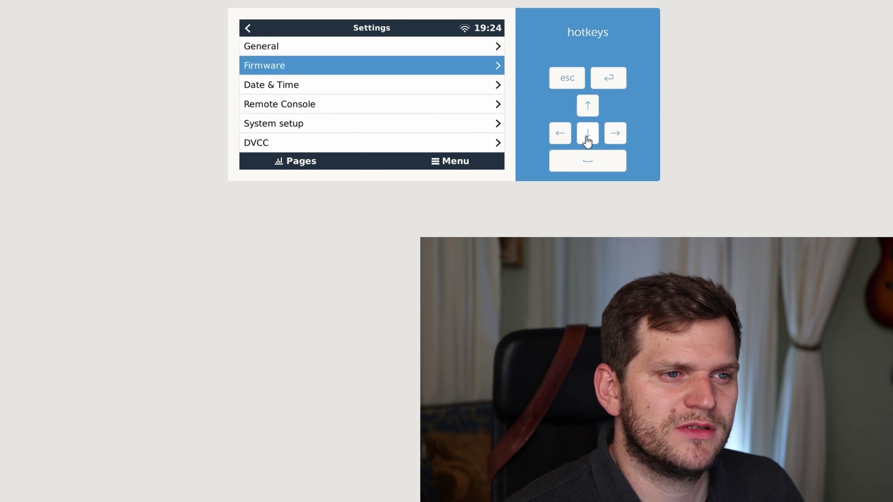
pyautogui.click(588, 135)
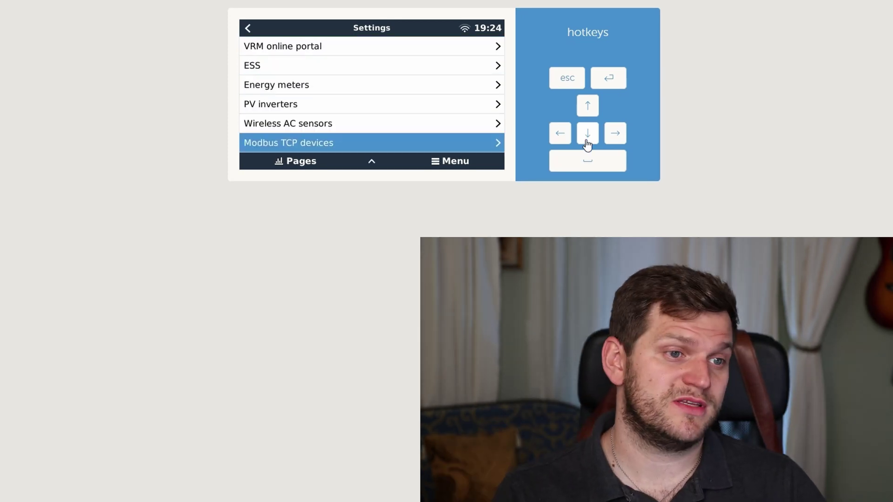